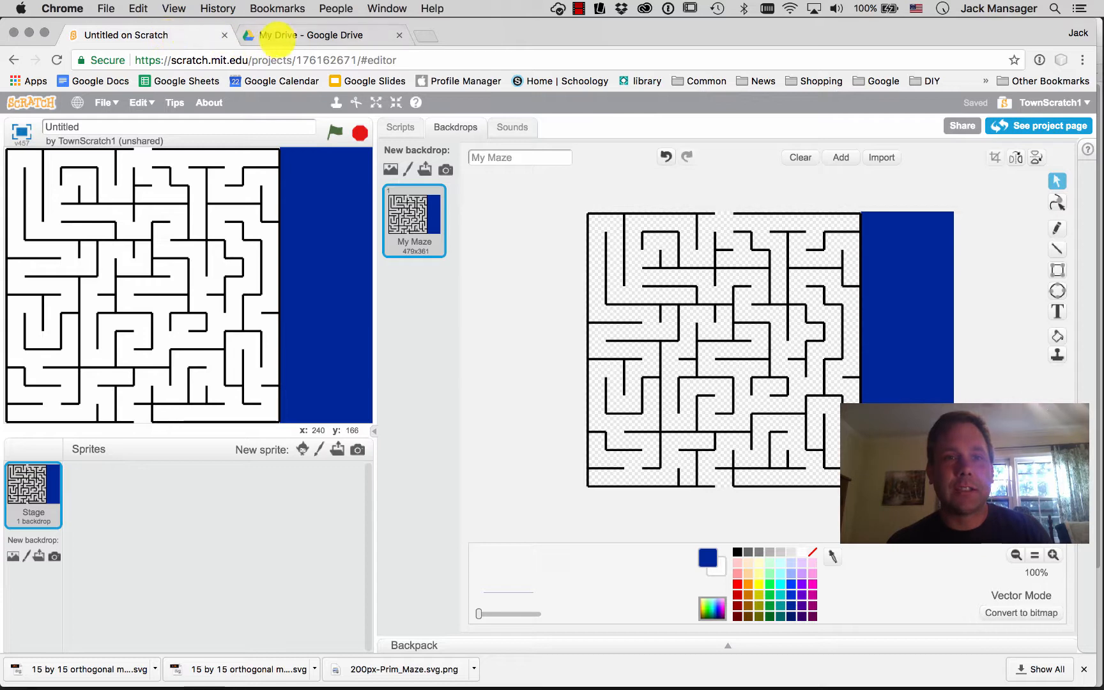
# - Open the Scratch images folder in Google Drive to check its Blocky images, then return to My Drive
pyautogui.click(294, 36)
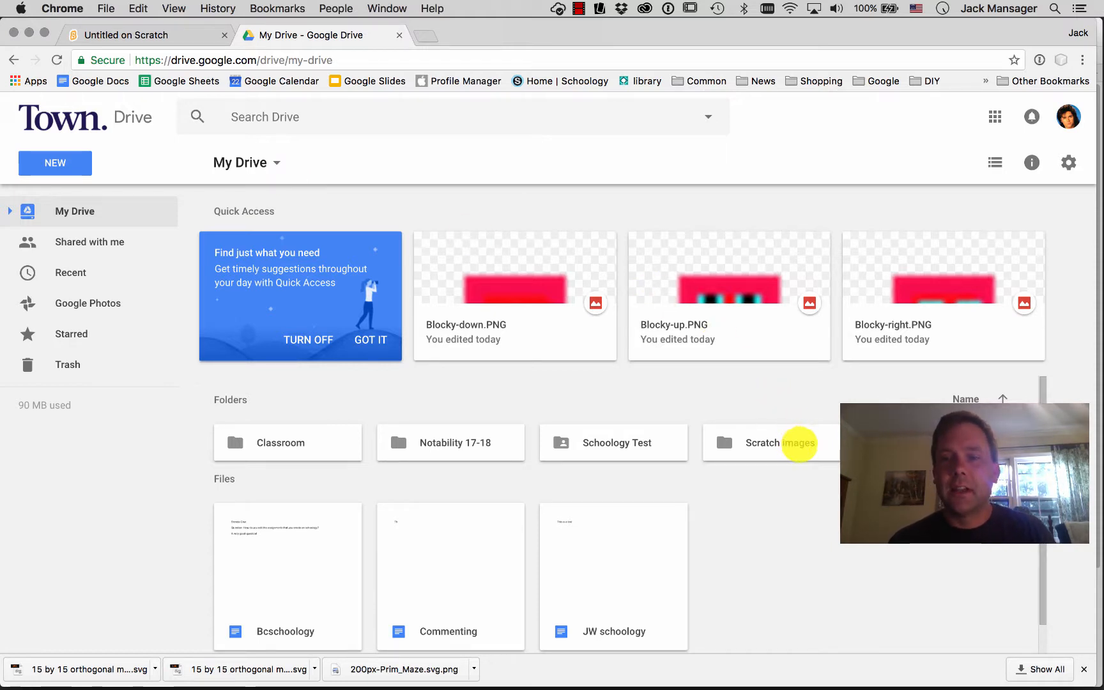
pyautogui.click(798, 442)
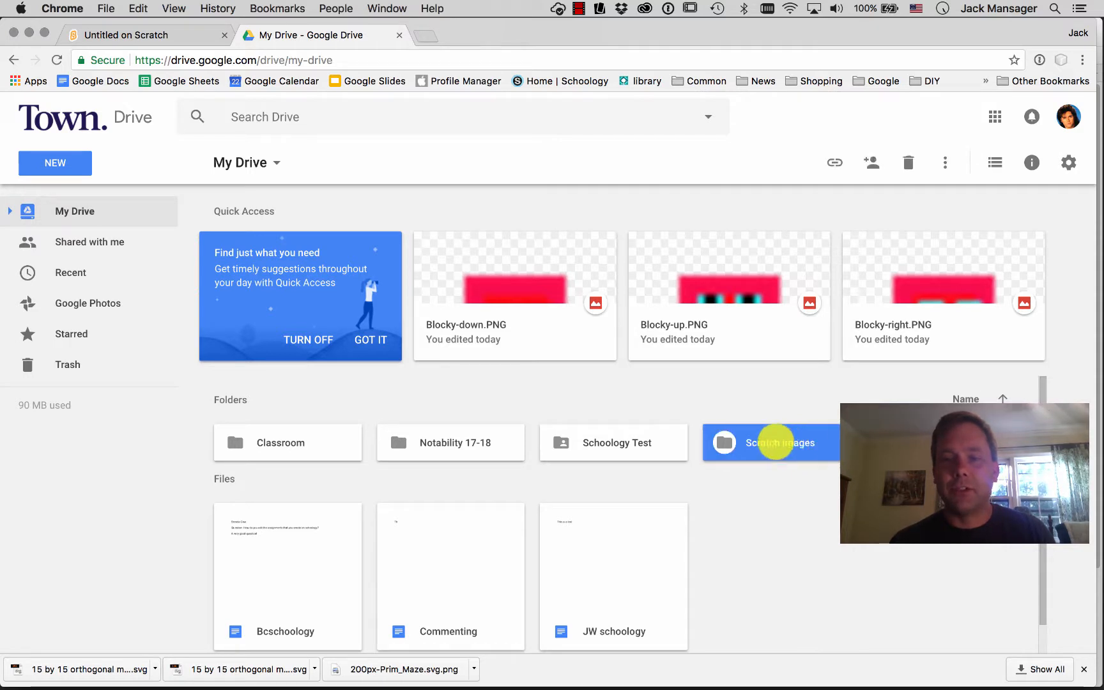
pyautogui.doubleClick(775, 443)
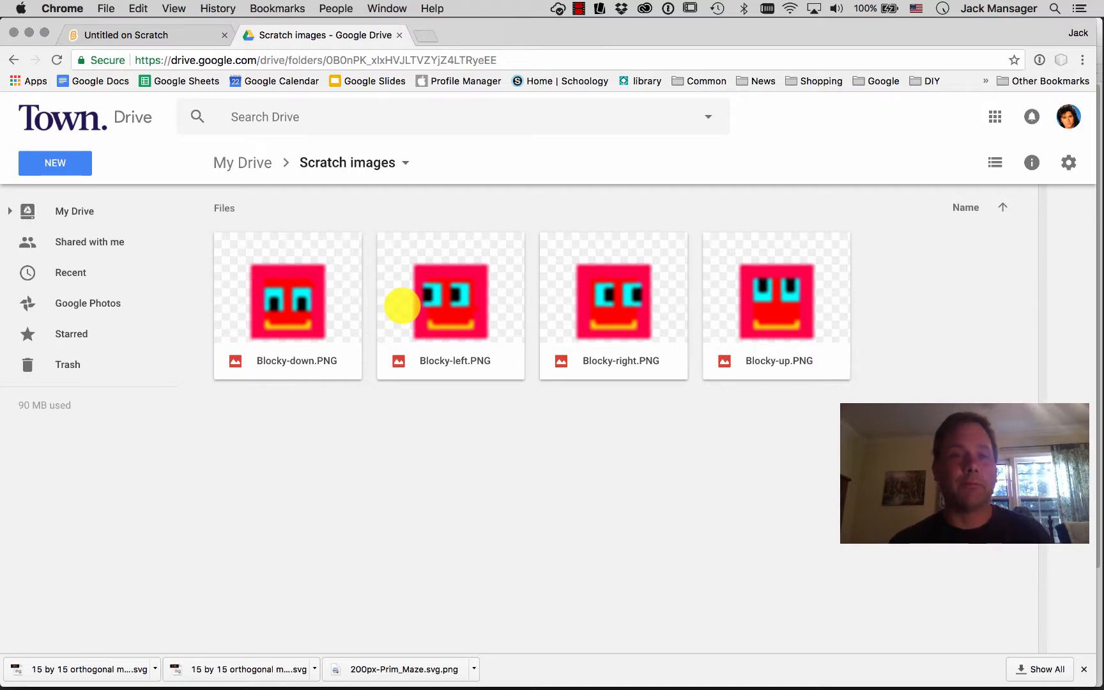
pyautogui.click(248, 162)
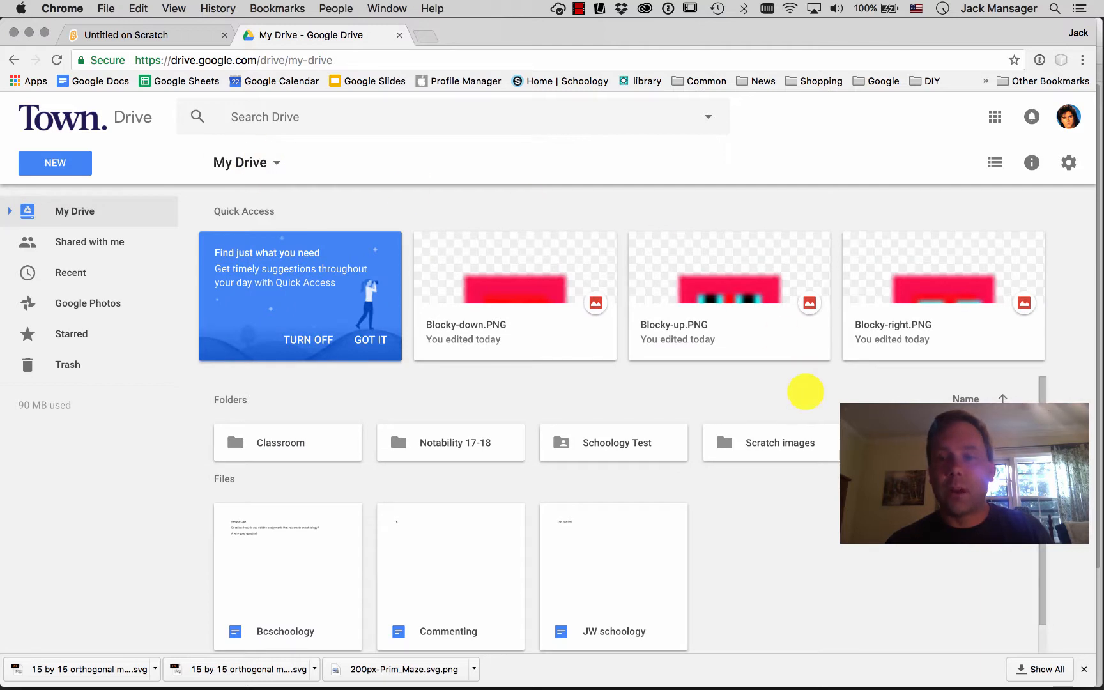
# - Download the whole Scratch images folder from Google Drive
pyautogui.click(751, 441)
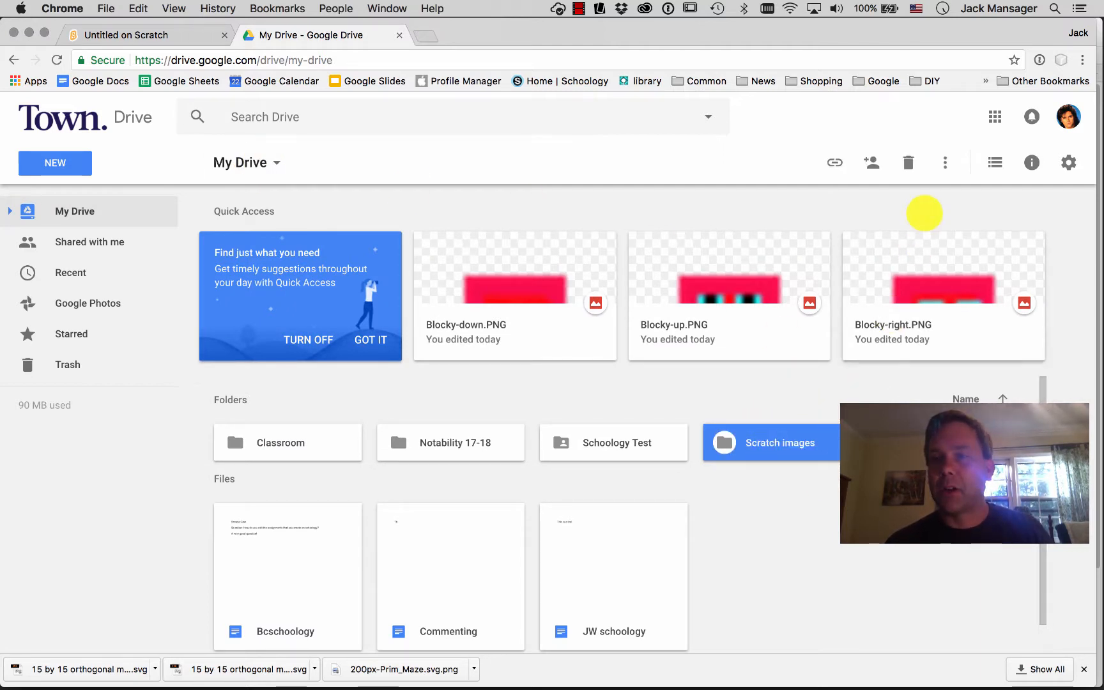
pyautogui.click(944, 163)
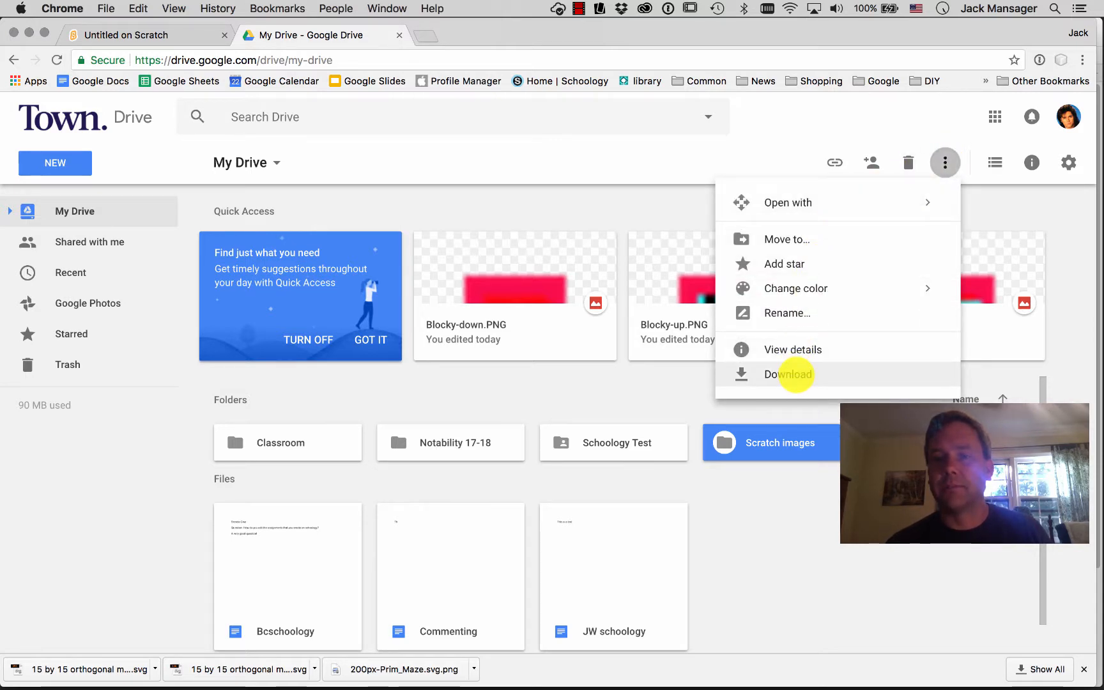
pyautogui.click(788, 374)
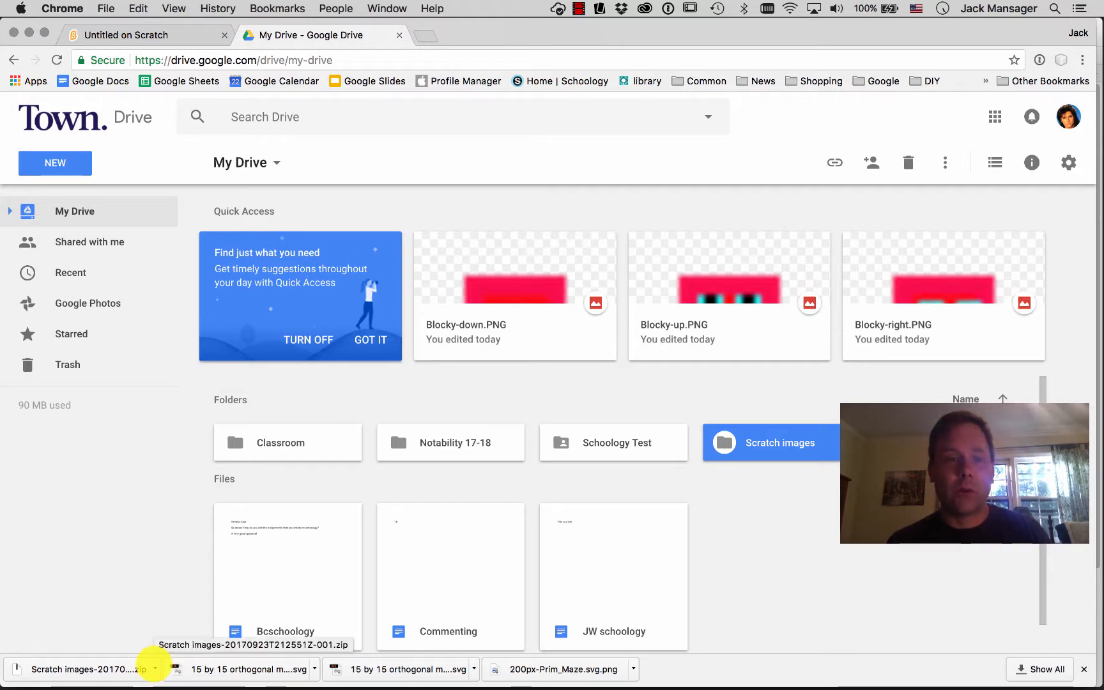
# - Show the downloaded Scratch images zip in Finder and unzip it in Downloads
pyautogui.click(153, 667)
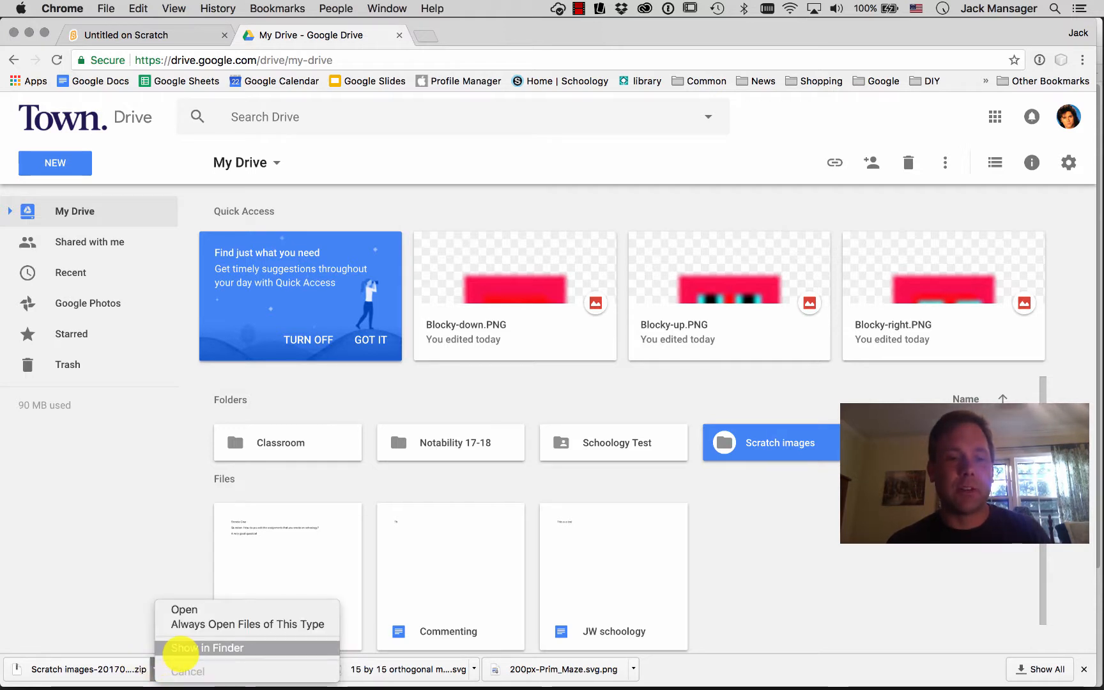
pyautogui.click(182, 649)
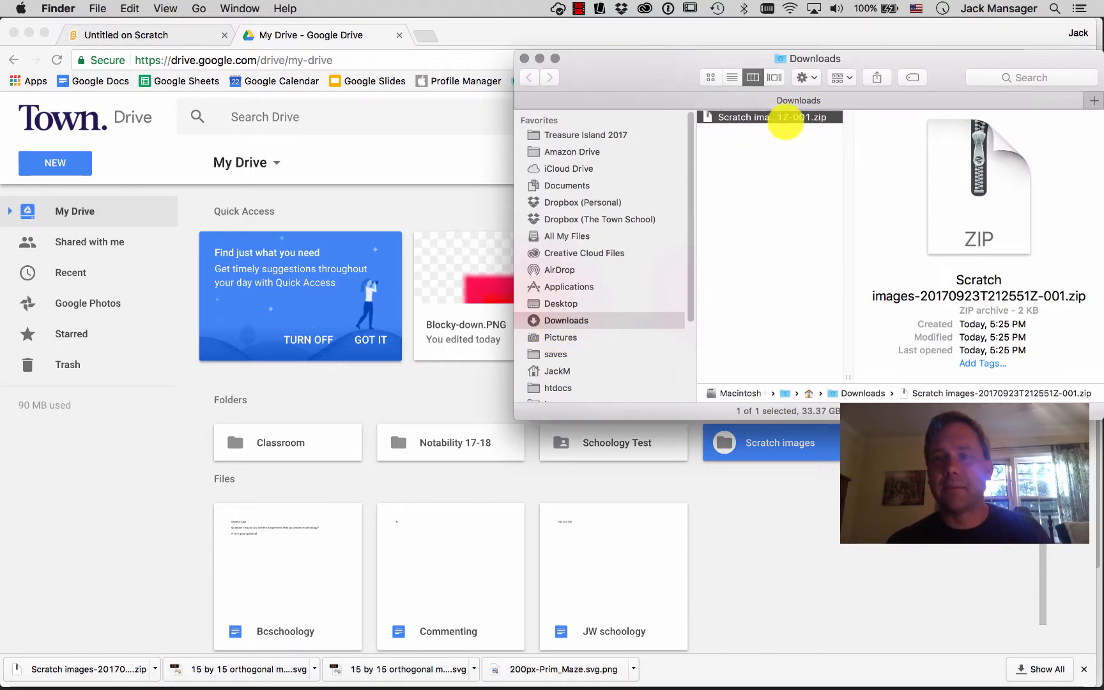
pyautogui.click(801, 152)
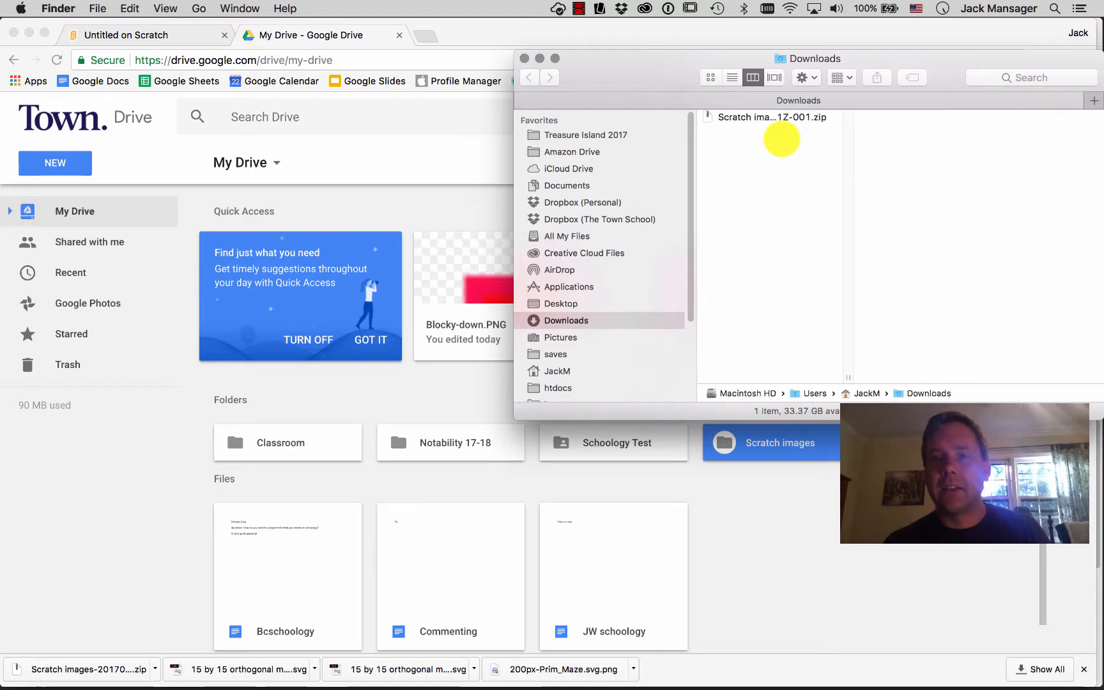
pyautogui.click(770, 117)
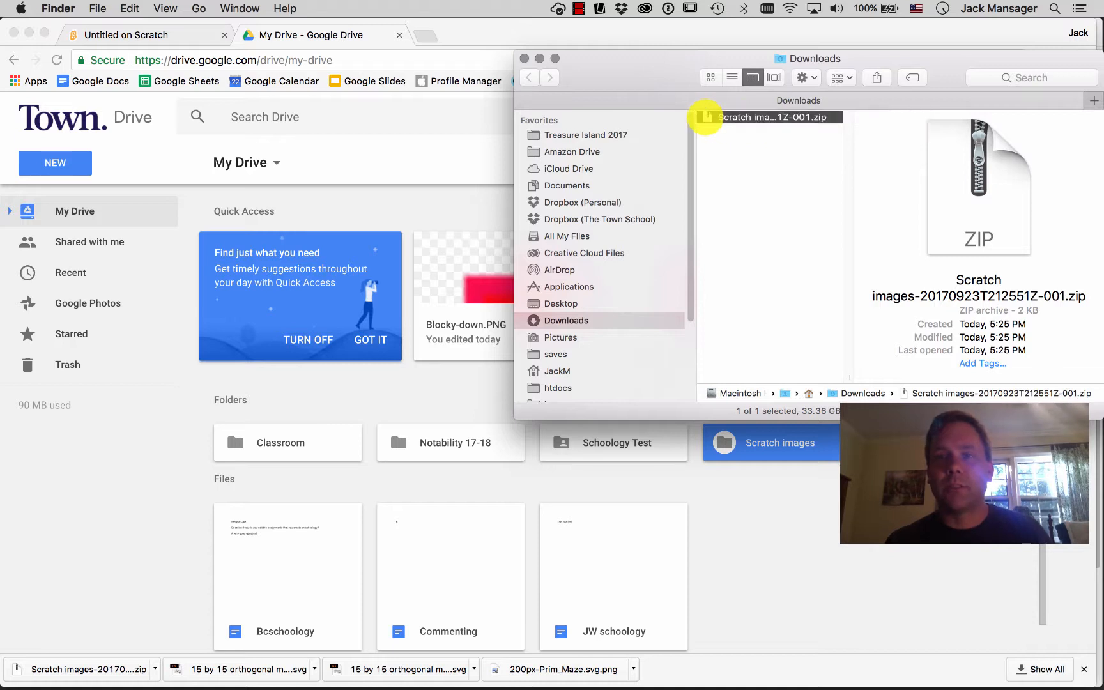
pyautogui.doubleClick(705, 117)
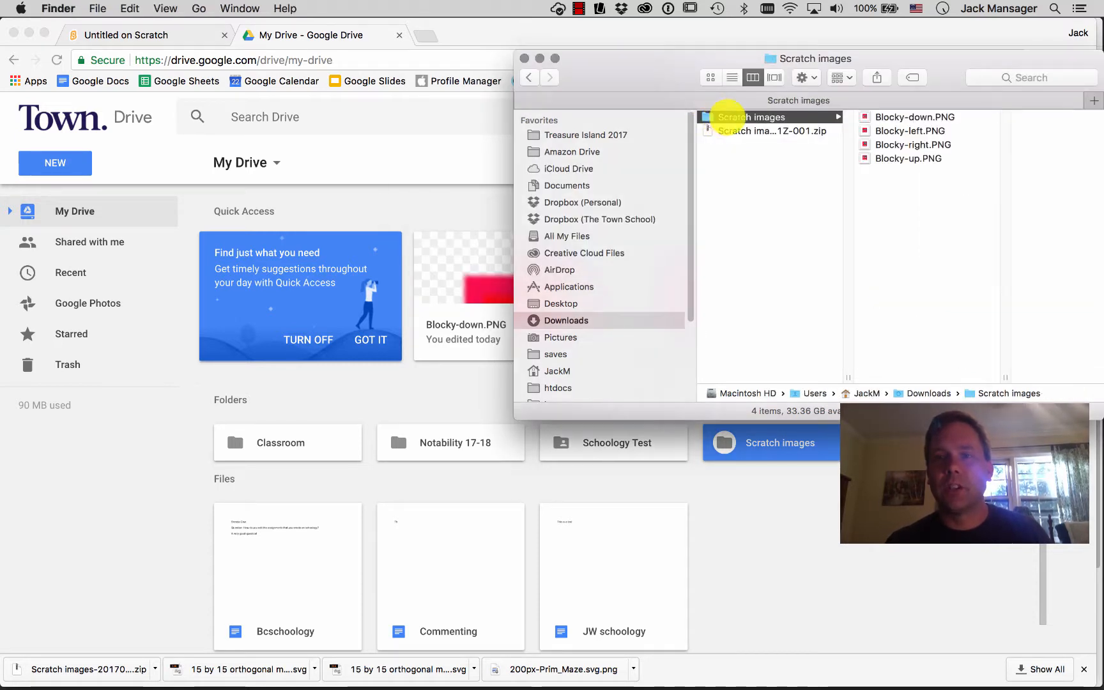
# - Preview each Blocky PNG in the extracted Scratch images folder, then close the Finder window
pyautogui.click(911, 117)
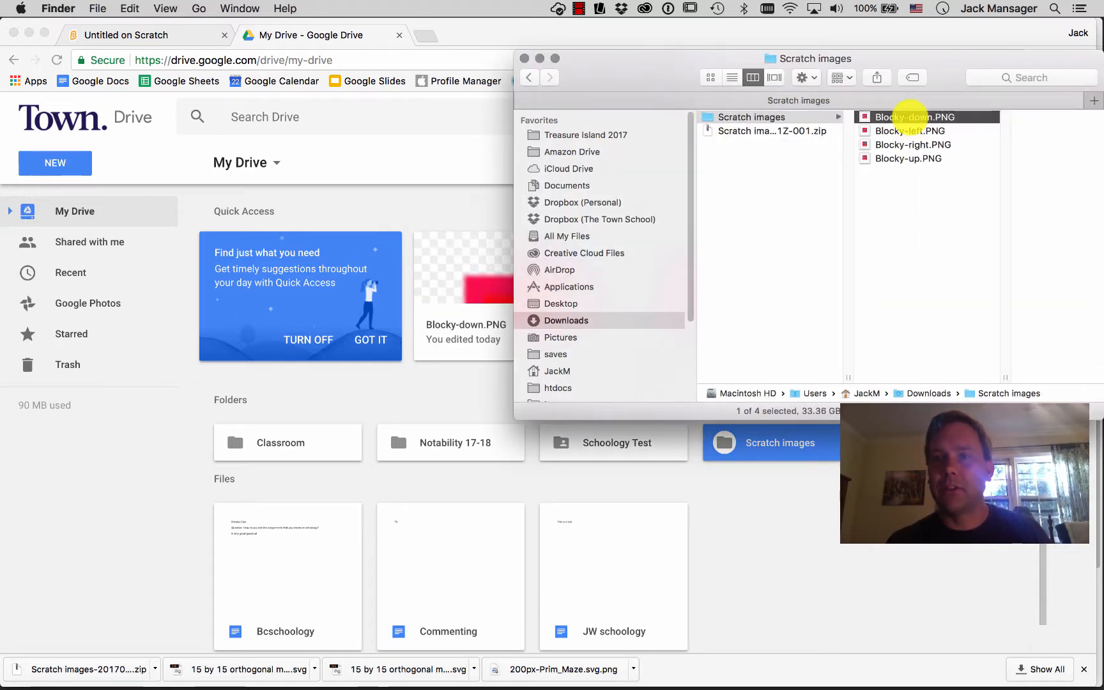
pyautogui.click(894, 130)
pyautogui.click(897, 145)
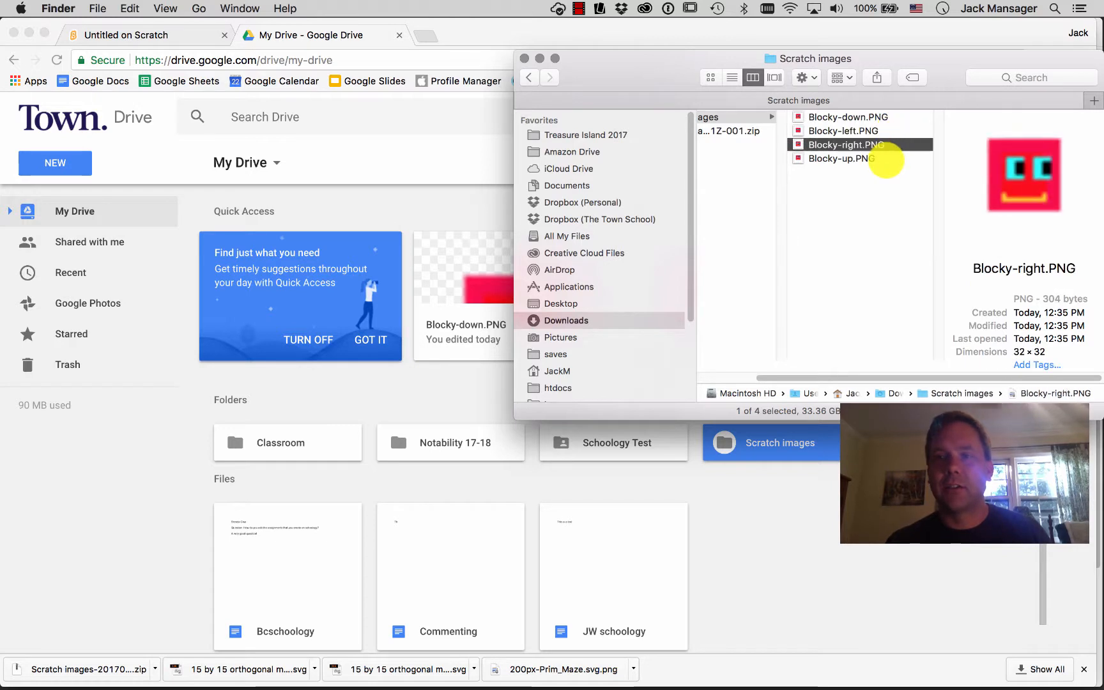
pyautogui.click(879, 159)
pyautogui.click(869, 144)
pyautogui.click(875, 132)
pyautogui.click(870, 116)
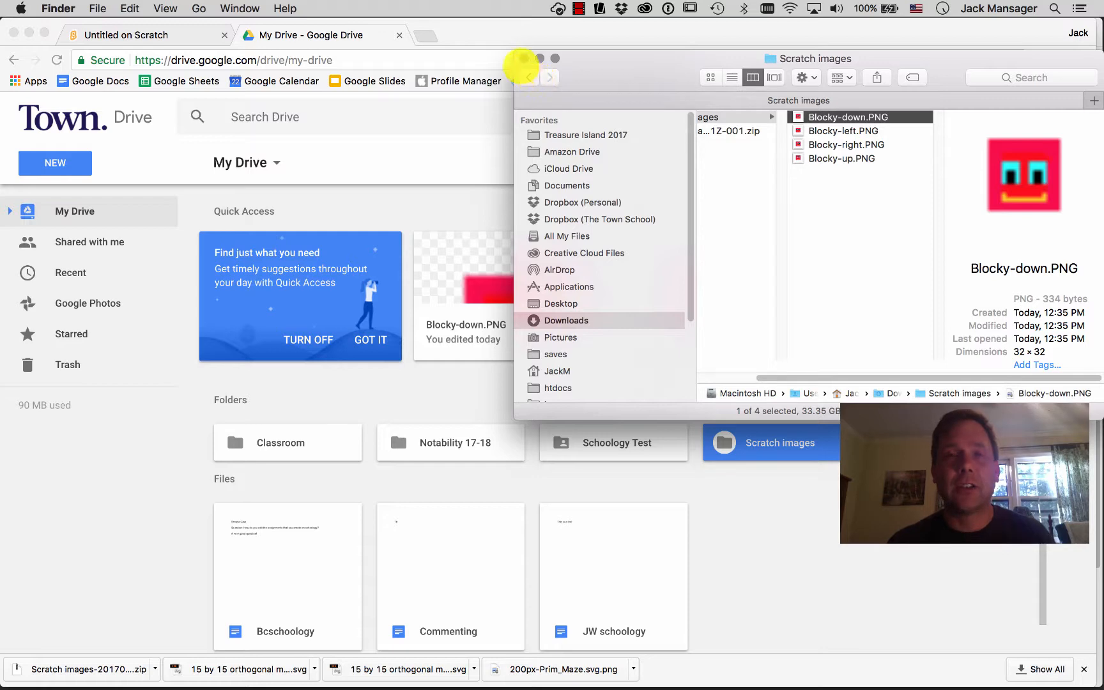
pyautogui.click(523, 58)
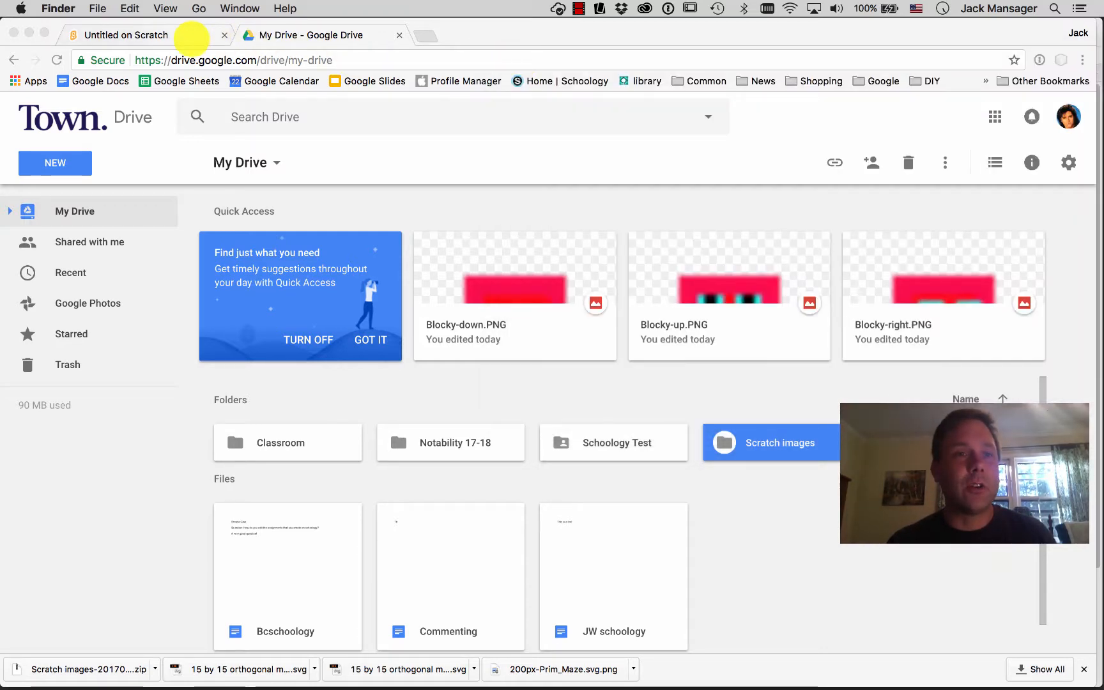
# - Back in Scratch, upload Blocky-down.PNG from the Scratch images folder as a new sprite
pyautogui.click(190, 37)
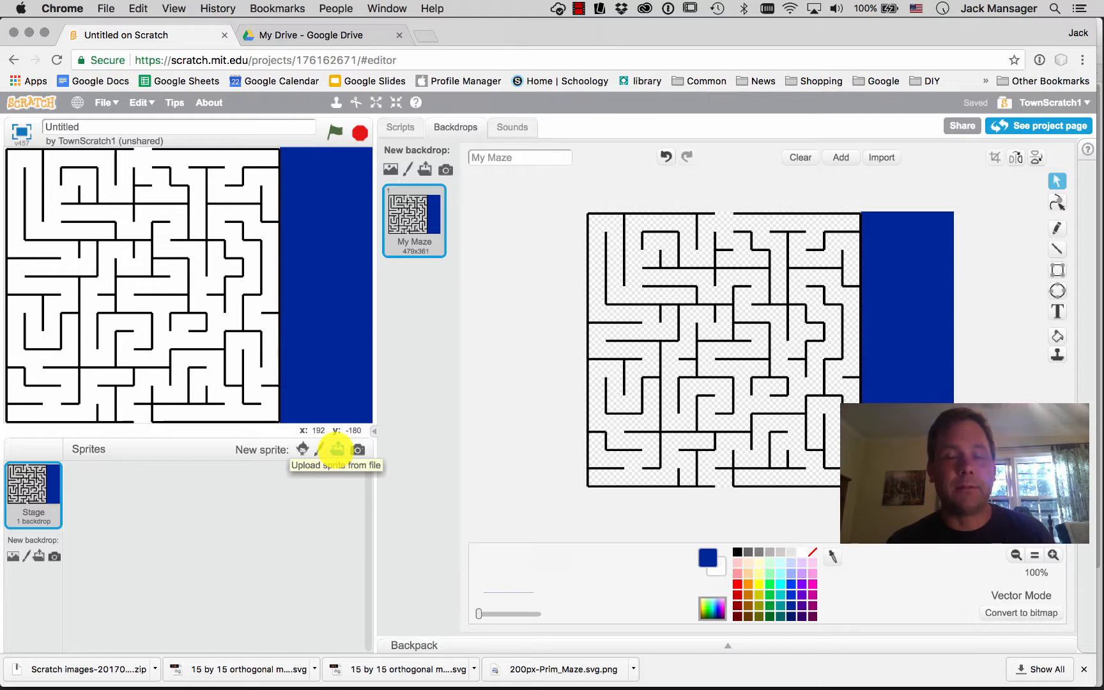
pyautogui.click(336, 449)
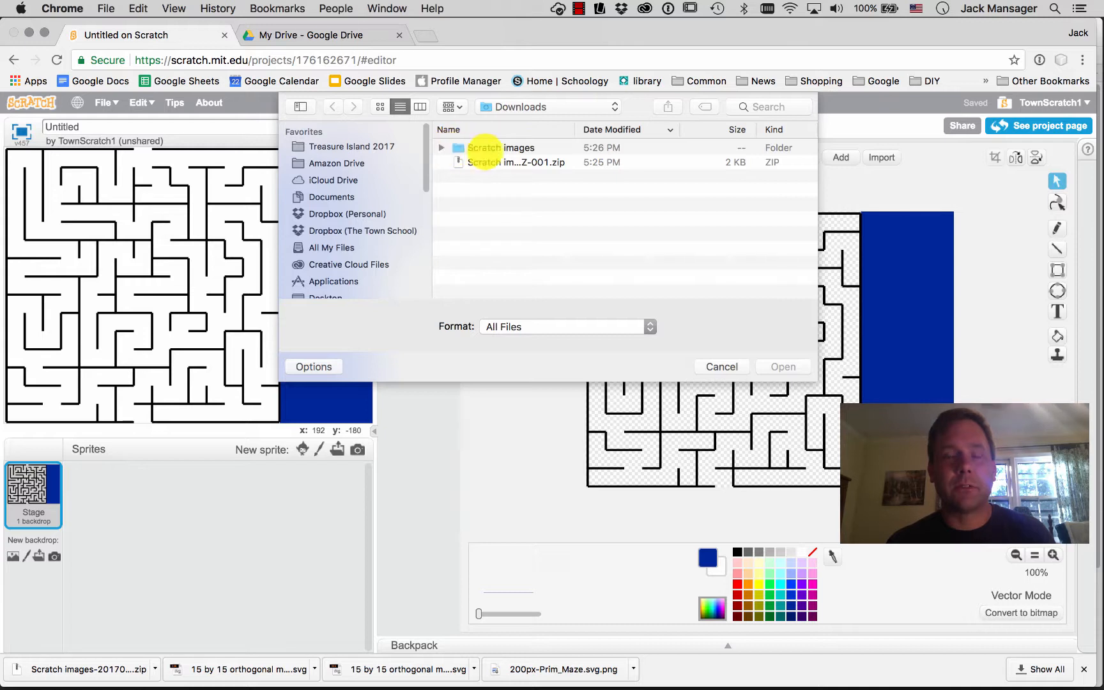
pyautogui.click(440, 148)
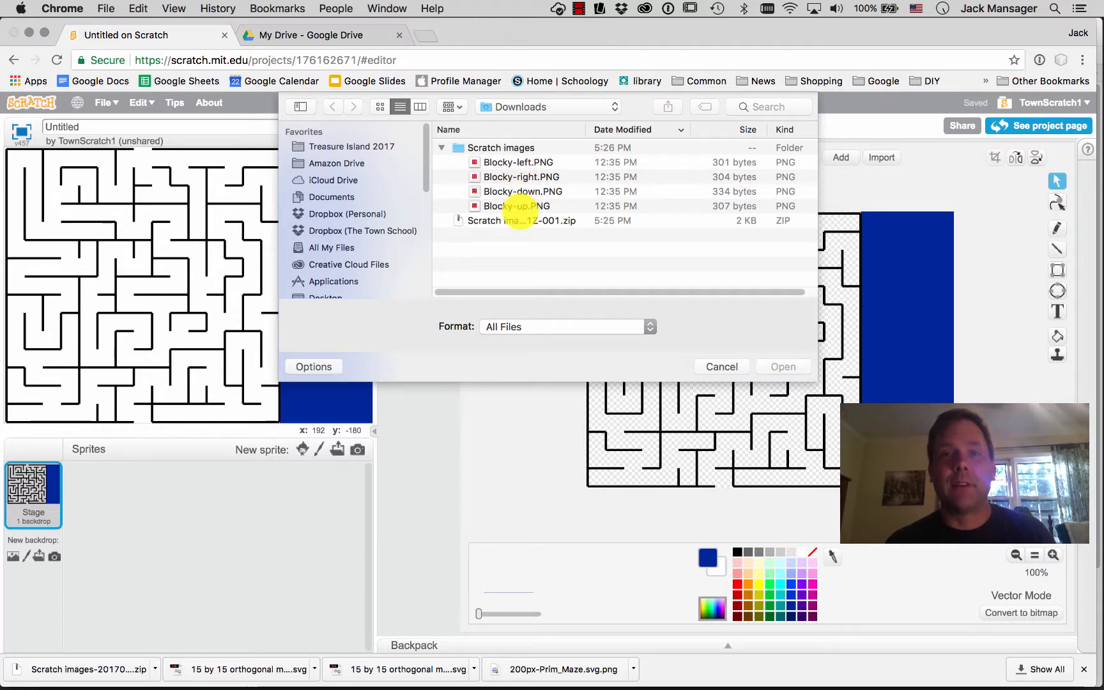
pyautogui.click(504, 191)
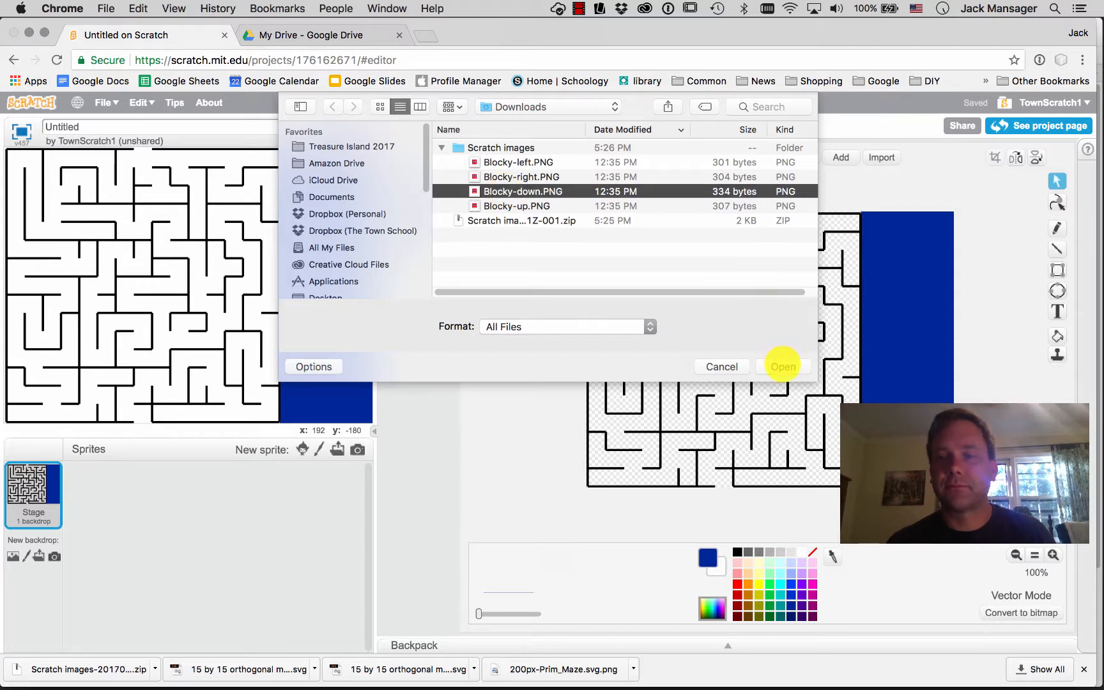
pyautogui.click(783, 366)
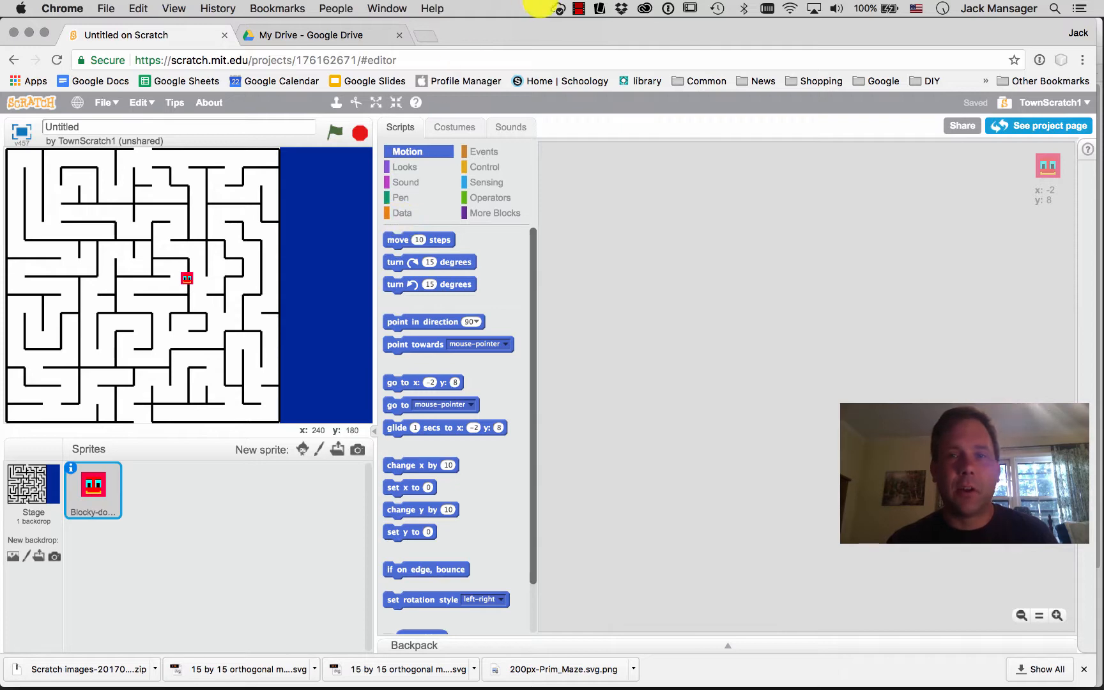
# - Upload Blocky-up, Blocky-right and Blocky-left PNGs as extra costumes of the sprite, and select the Blocky-right costume
pyautogui.click(454, 126)
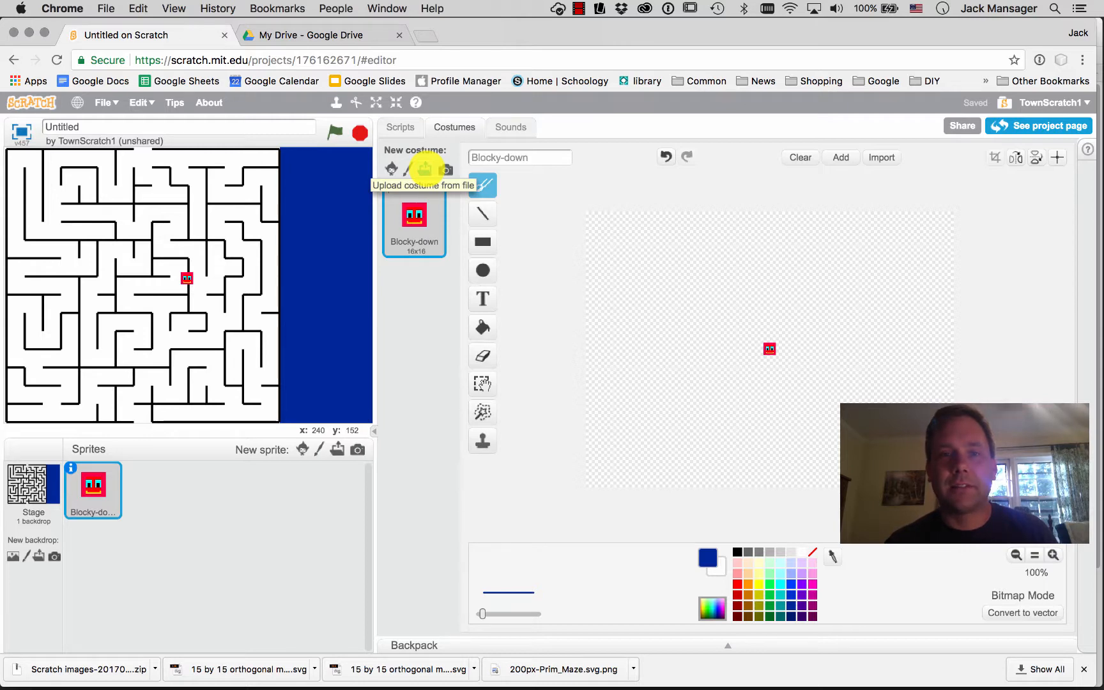
pyautogui.click(425, 169)
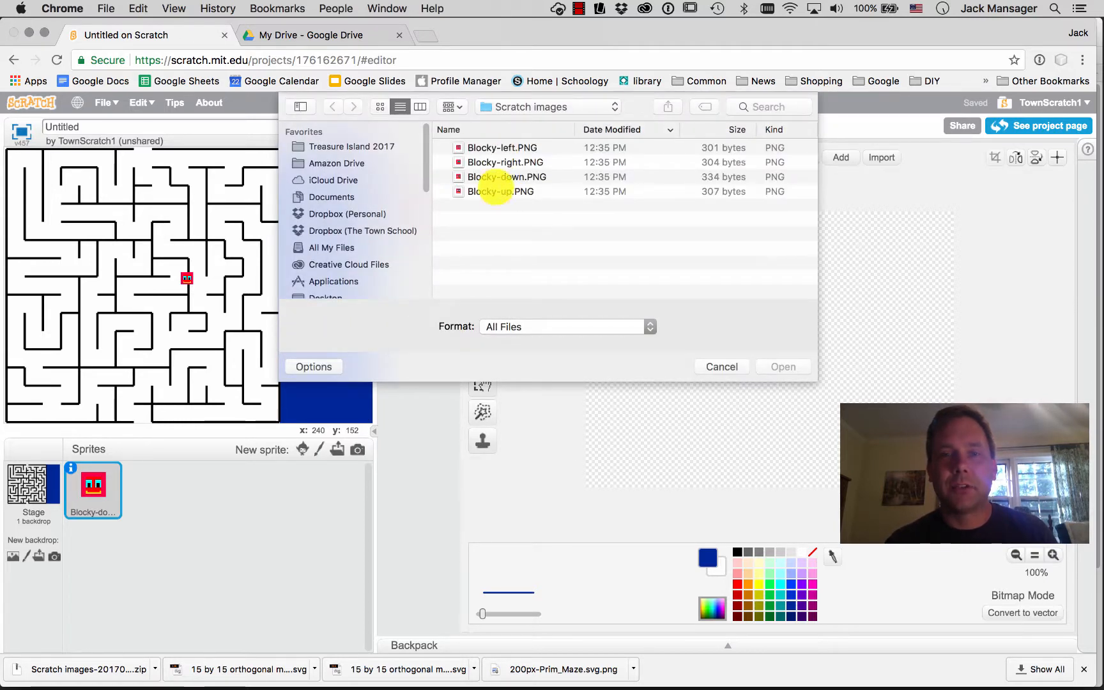
pyautogui.click(495, 191)
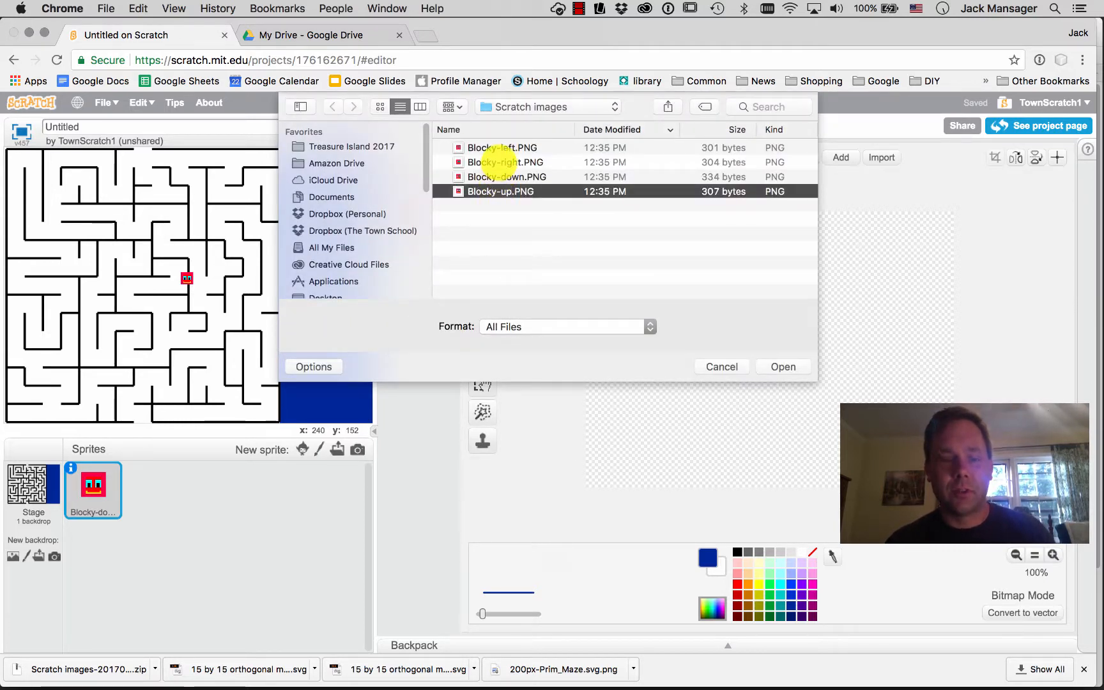
pyautogui.keyDown('super'); pyautogui.click(499, 162); pyautogui.keyUp('super')
pyautogui.keyDown('super'); pyautogui.click(498, 147); pyautogui.keyUp('super')
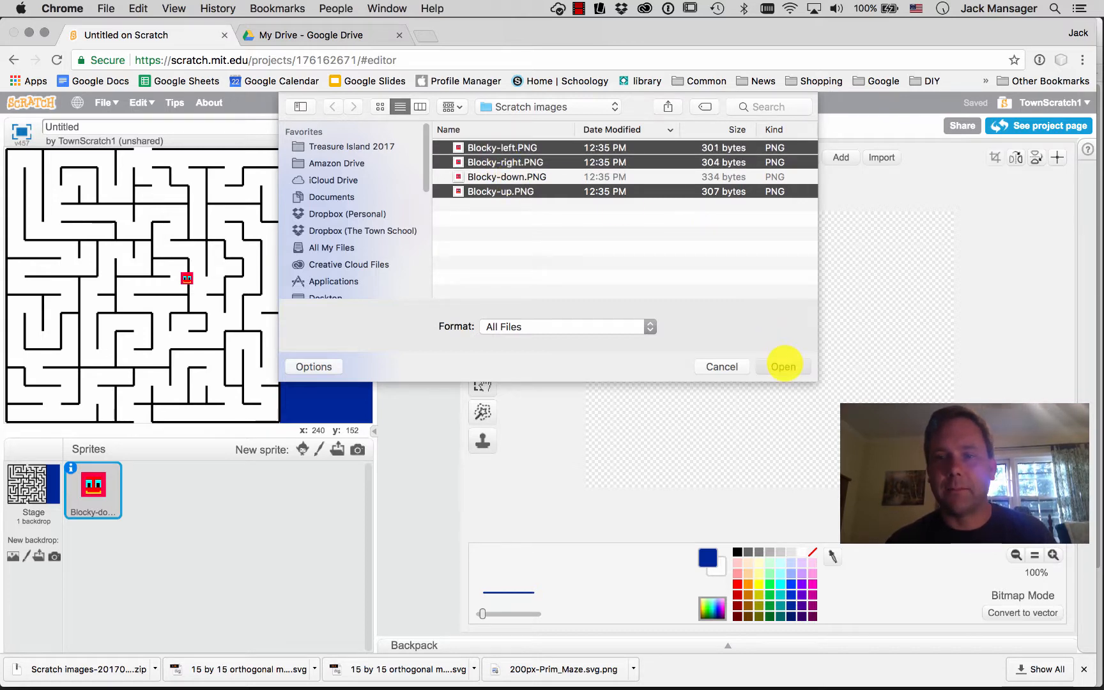
pyautogui.click(783, 365)
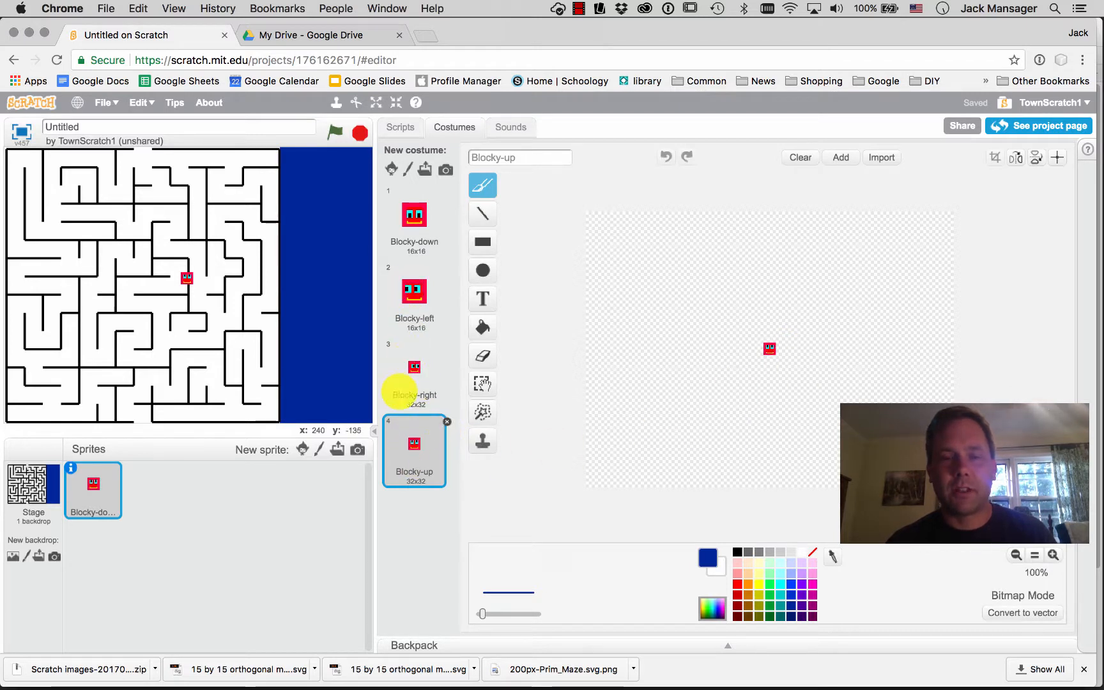
pyautogui.click(412, 367)
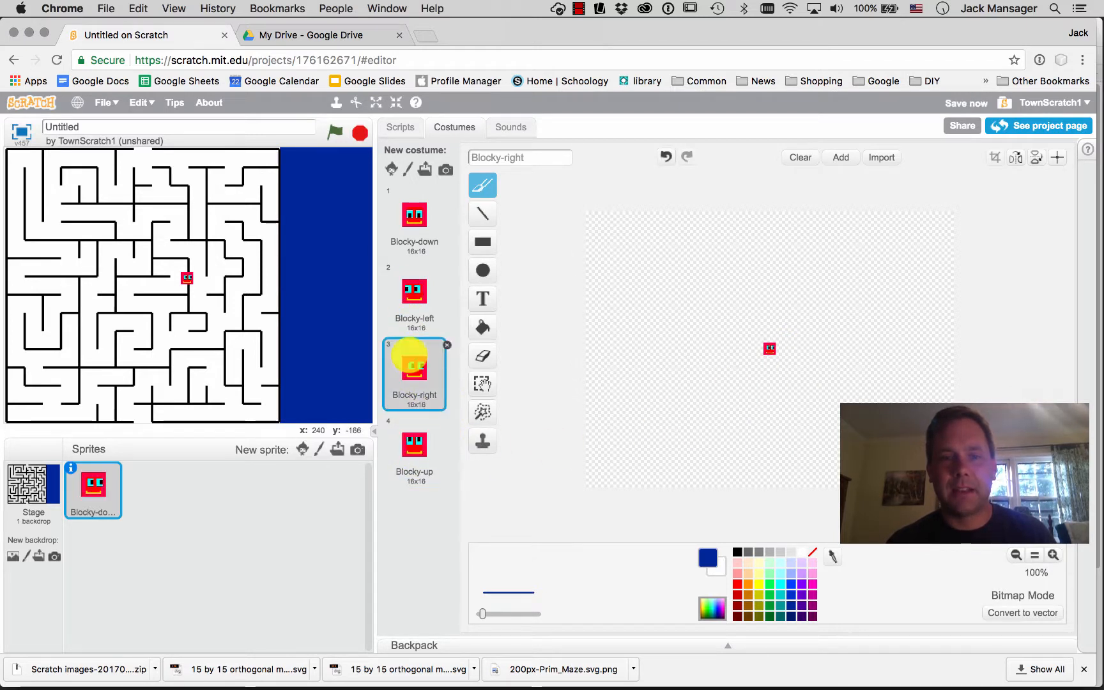